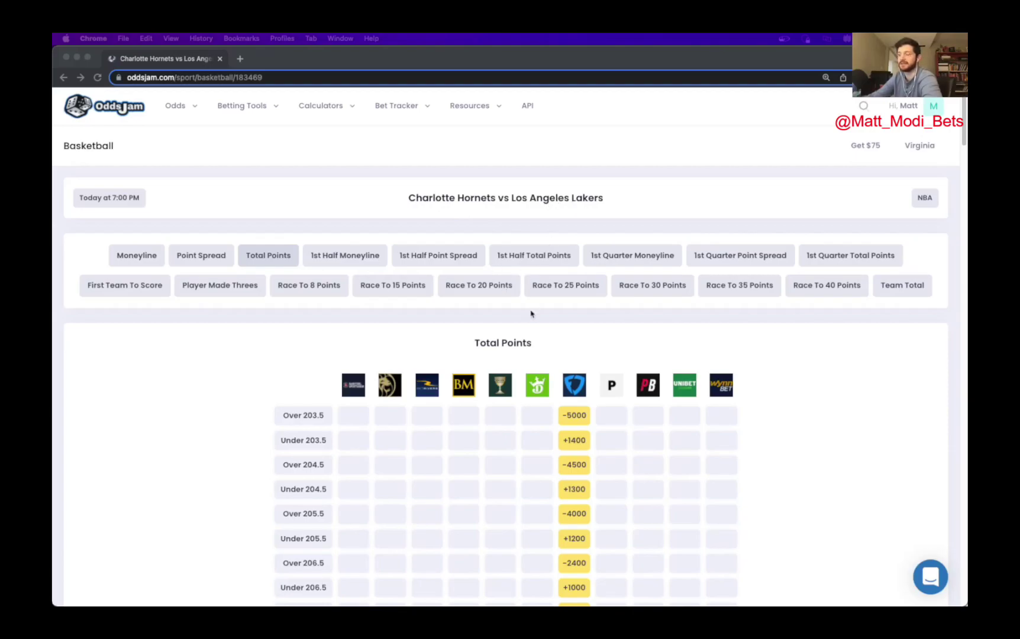
{"action": "scroll", "coordinate": [506, 340], "scroll_direction": "down", "scroll_amount": 3}
{"action": "scroll", "coordinate": [494, 327], "scroll_direction": "down", "scroll_amount": 1}
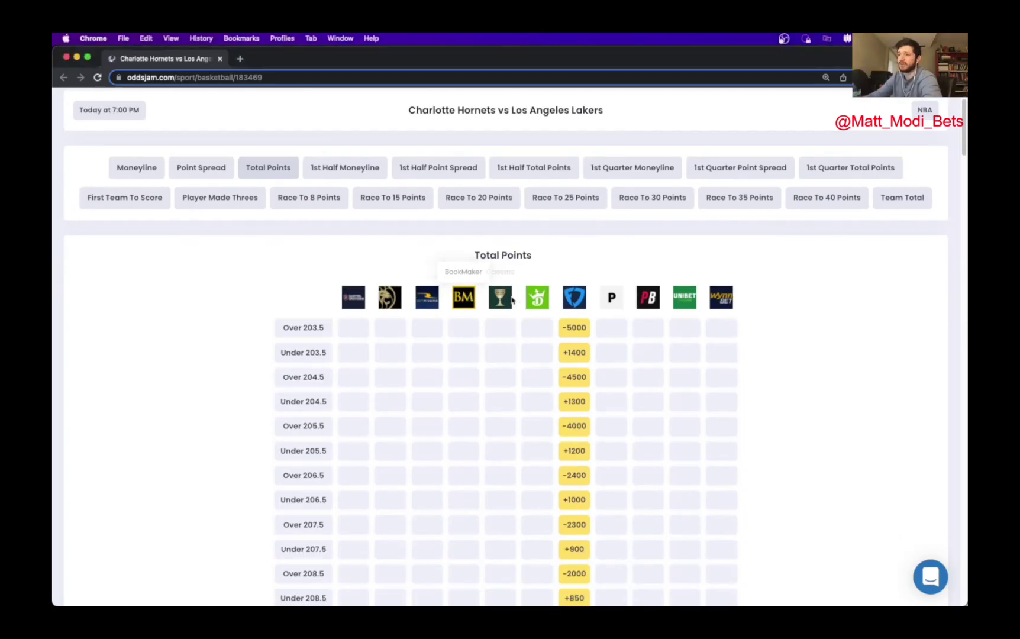
{"action": "scroll", "coordinate": [611, 296], "scroll_direction": "down", "scroll_amount": 10}
{"action": "scroll", "coordinate": [611, 296], "scroll_direction": "down", "scroll_amount": 3}
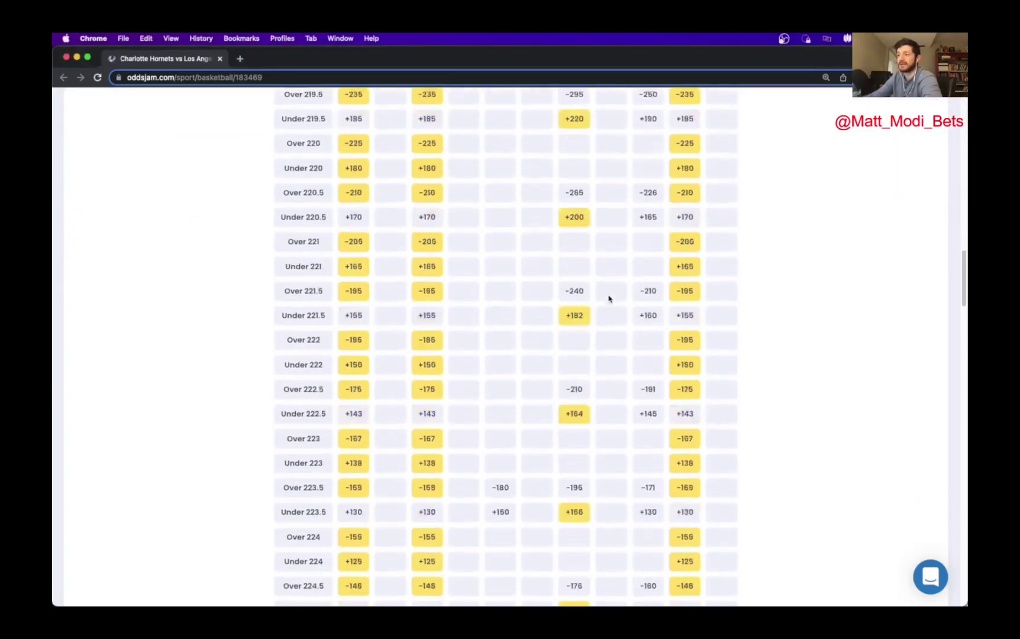
{"action": "scroll", "coordinate": [611, 296], "scroll_direction": "down", "scroll_amount": 3}
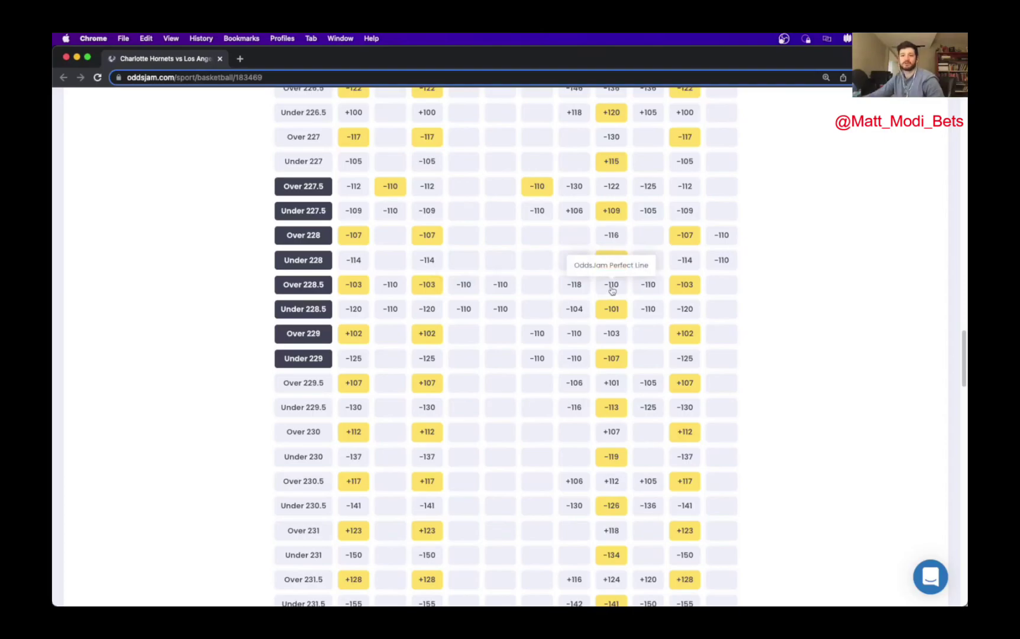
{"action": "scroll", "coordinate": [529, 269], "scroll_direction": "up", "scroll_amount": 1}
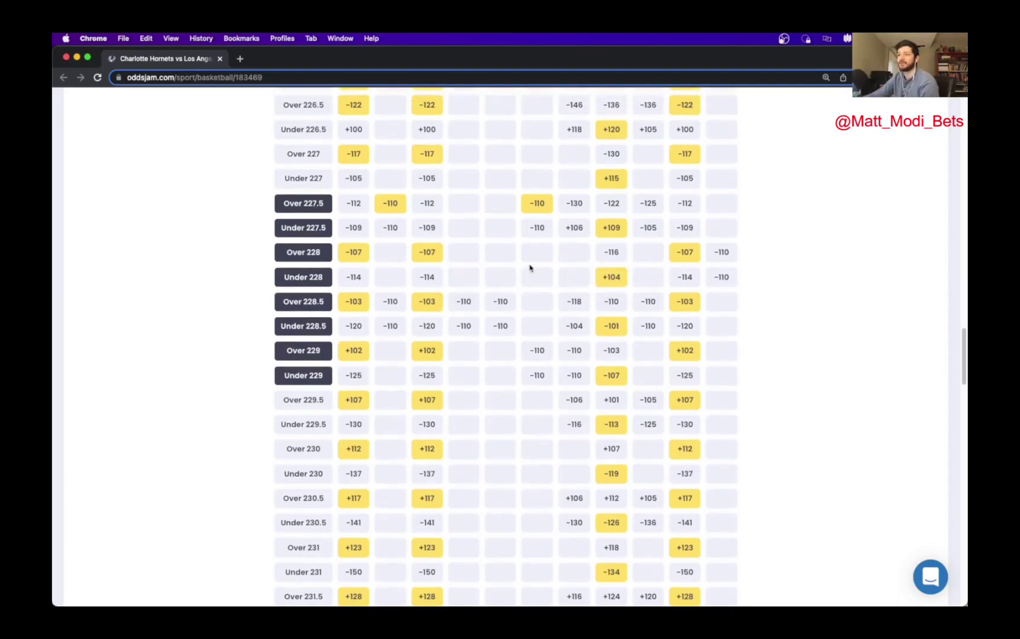
{"action": "scroll", "coordinate": [530, 268], "scroll_direction": "up", "scroll_amount": 1}
{"action": "scroll", "coordinate": [542, 239], "scroll_direction": "up", "scroll_amount": 1}
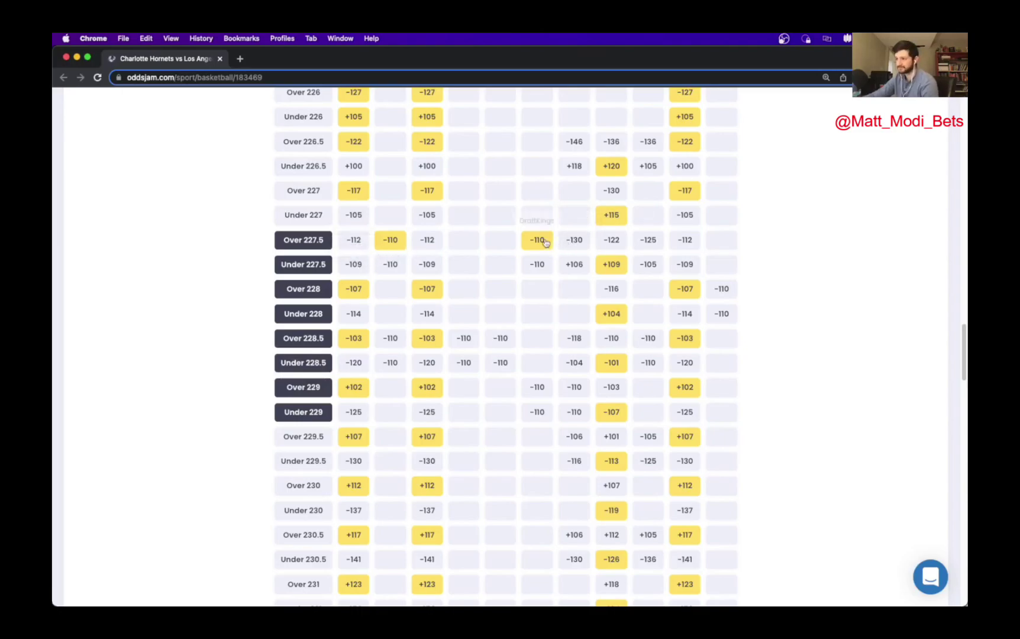
Step: Open the BetMGM Over 227.5 (-110) tracker form, cancel, reopen it, and enter a $100 stake
{"action": "left_click", "coordinate": [399, 245]}
{"action": "left_click", "coordinate": [678, 342]}
{"action": "type", "text": "100"}
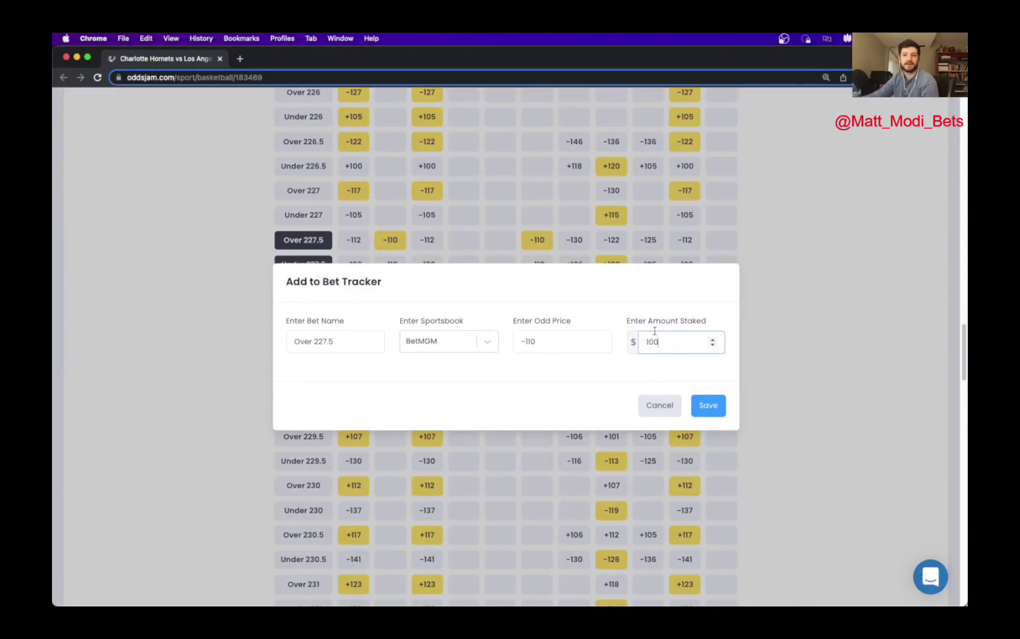
{"action": "left_click", "coordinate": [658, 404]}
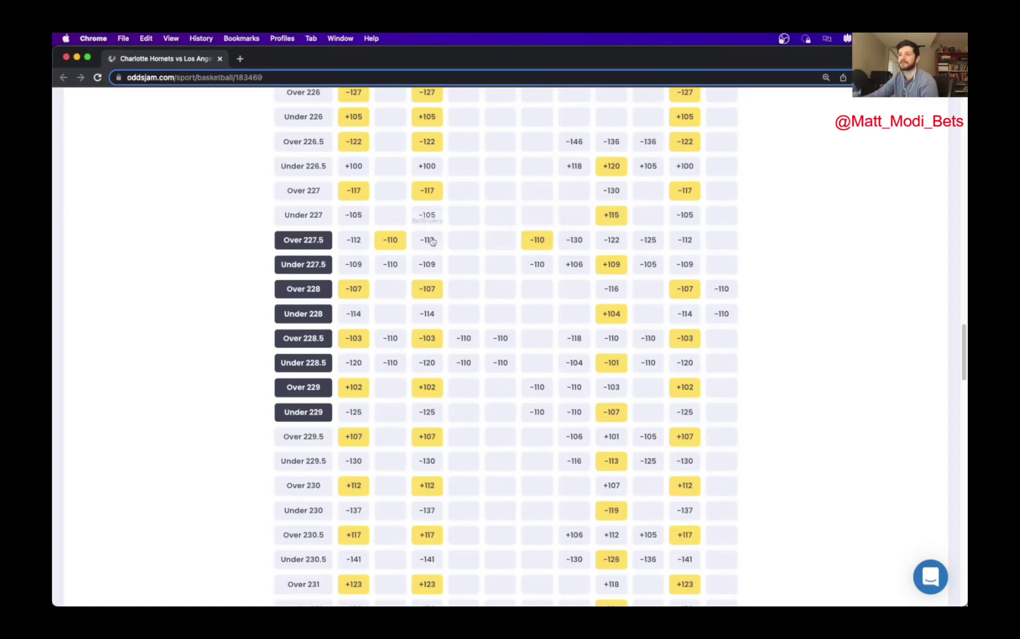
{"action": "left_click", "coordinate": [391, 239]}
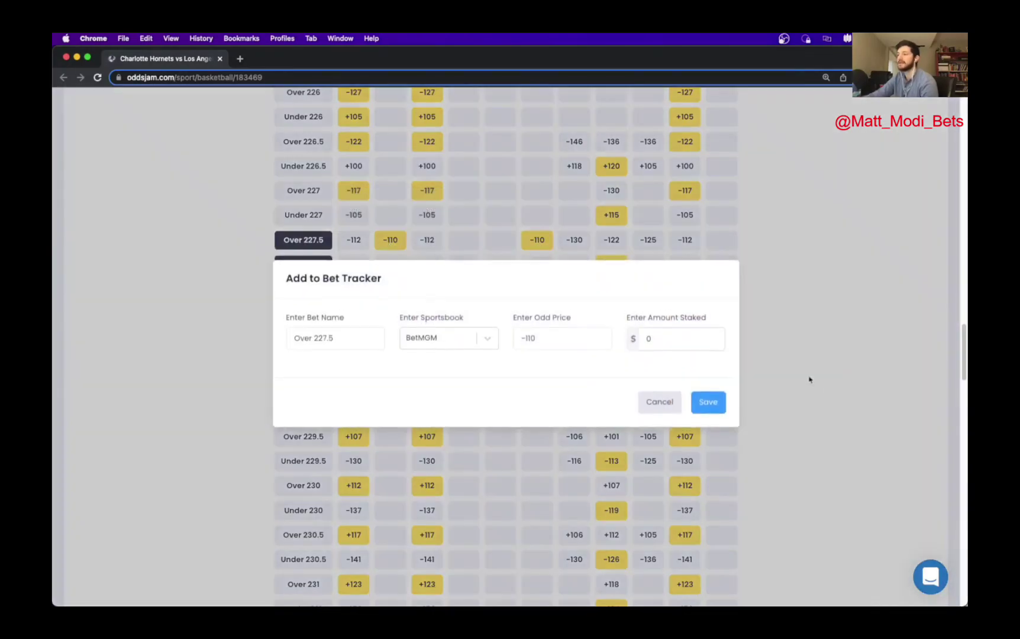
{"action": "left_click", "coordinate": [676, 341]}
{"action": "type", "text": "100"}
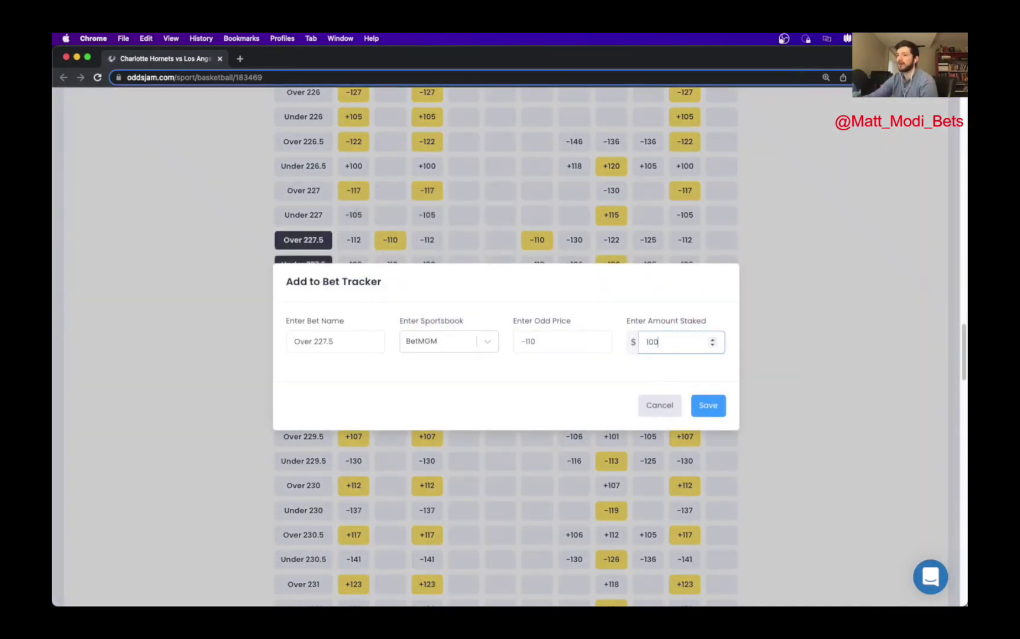